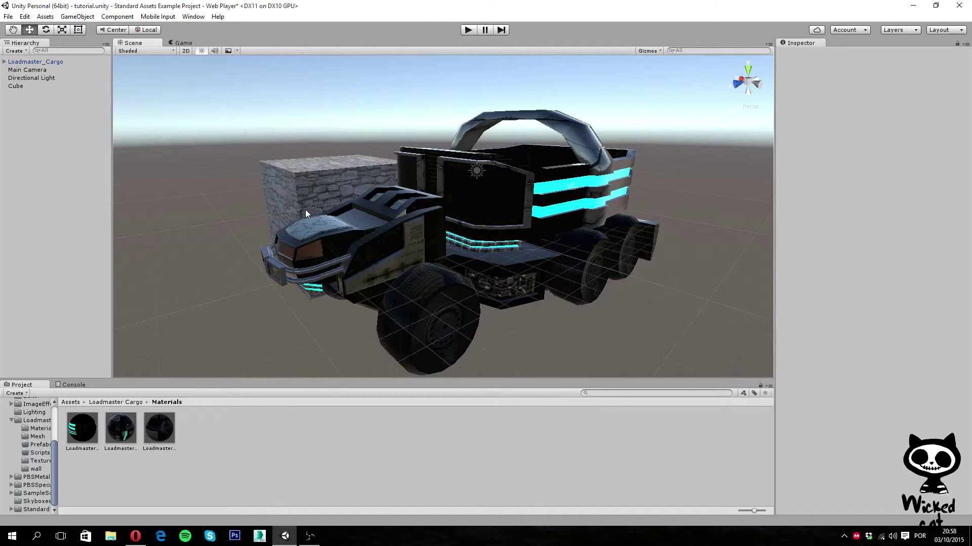
Step: Delete the stone cube and orbit the Scene view around the Loadmaster_Cargo truck
click(13, 87)
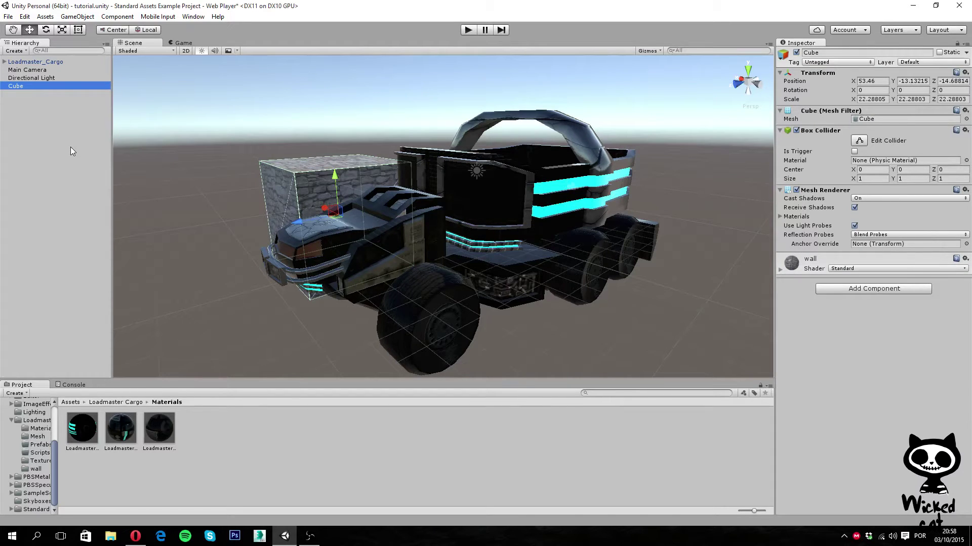
key(Delete)
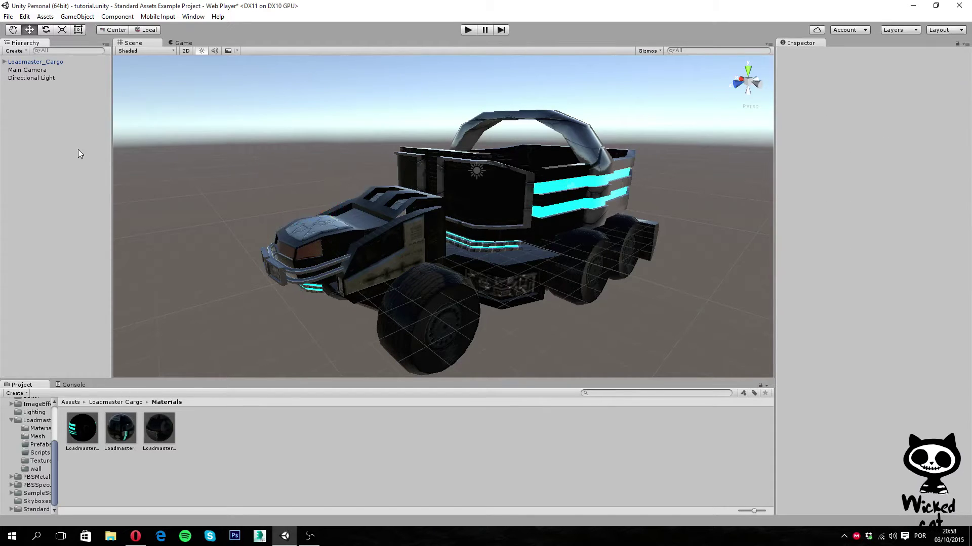
click(29, 62)
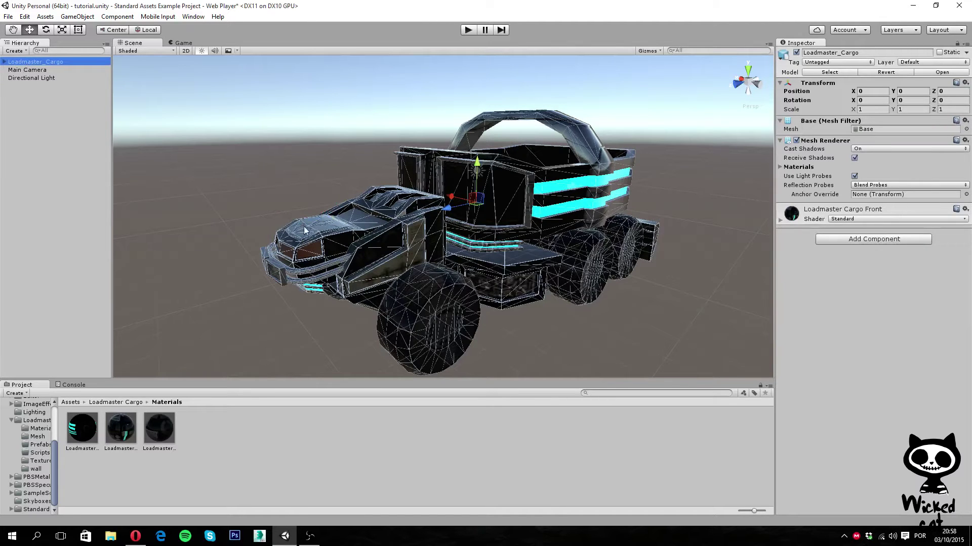
mouse_move(533, 312)
right_down()
mouse_move(555, 324)
mouse_move(546, 322)
right_up()
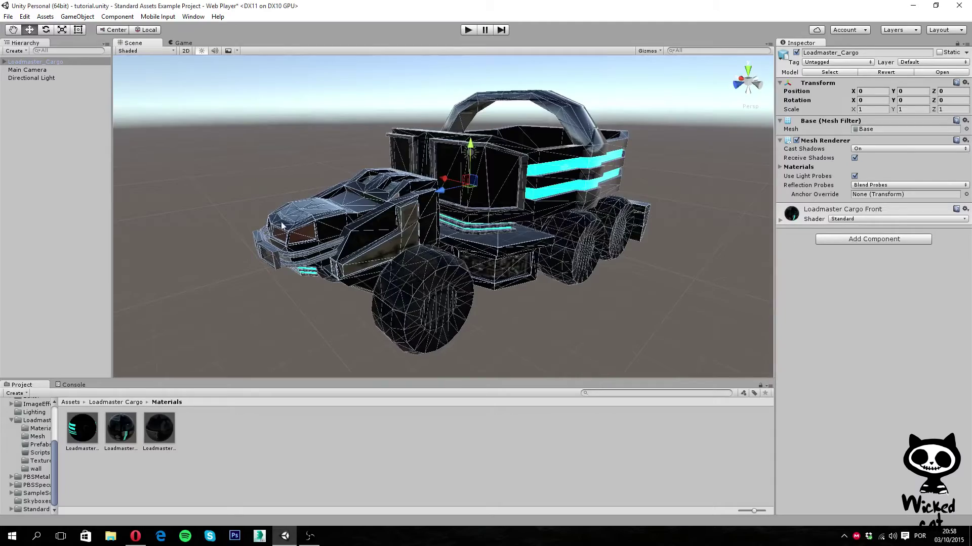
mouse_move(266, 213)
right_down()
mouse_move(243, 278)
mouse_move(329, 291)
mouse_move(303, 253)
mouse_move(249, 214)
mouse_move(267, 209)
right_up()
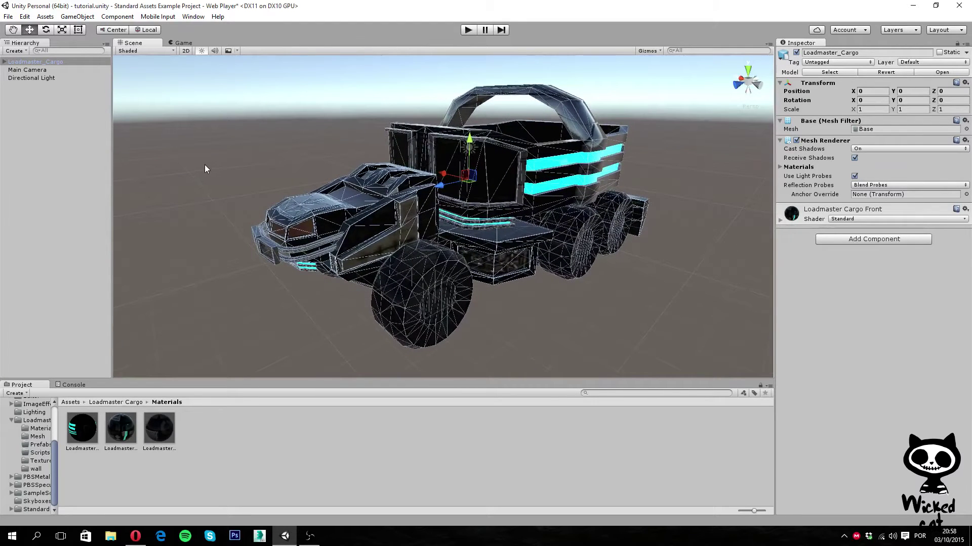
Step: Align the Main Camera with the current scene view, then start Play mode
click(36, 78)
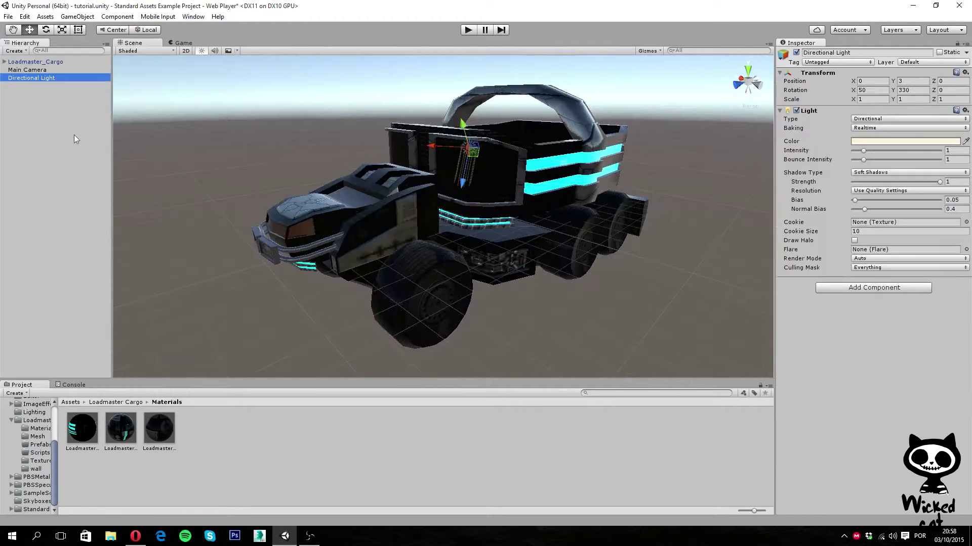
click(31, 71)
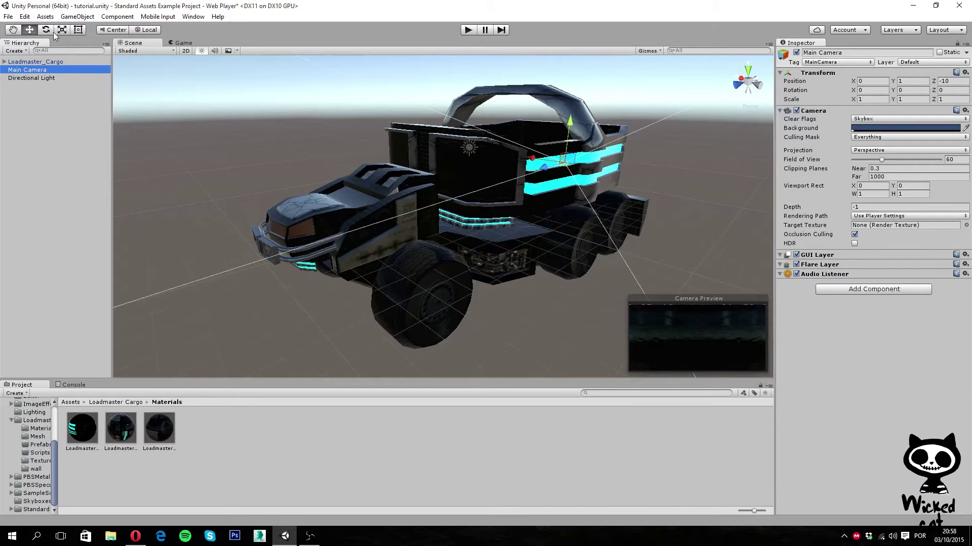
click(68, 17)
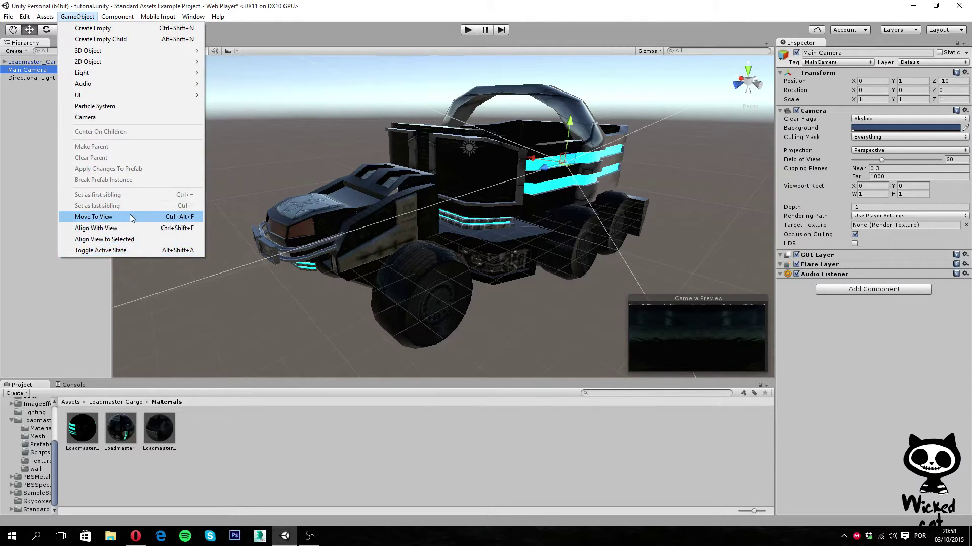
click(118, 228)
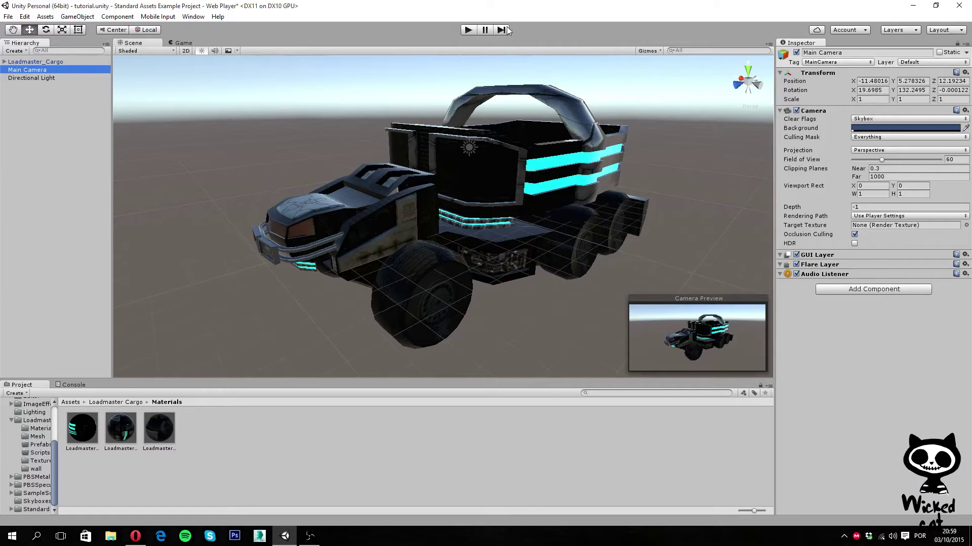
click(468, 29)
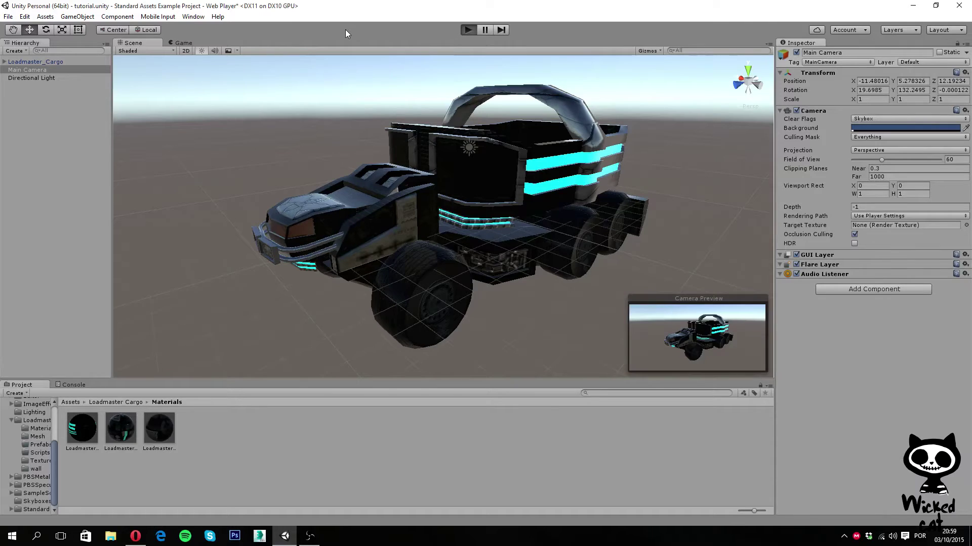
key(ctrl+p)
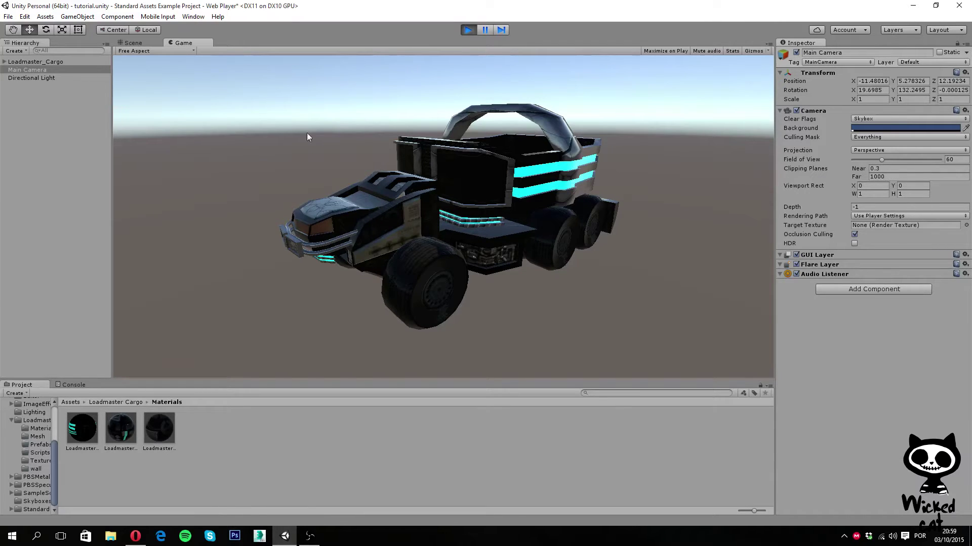
click(466, 30)
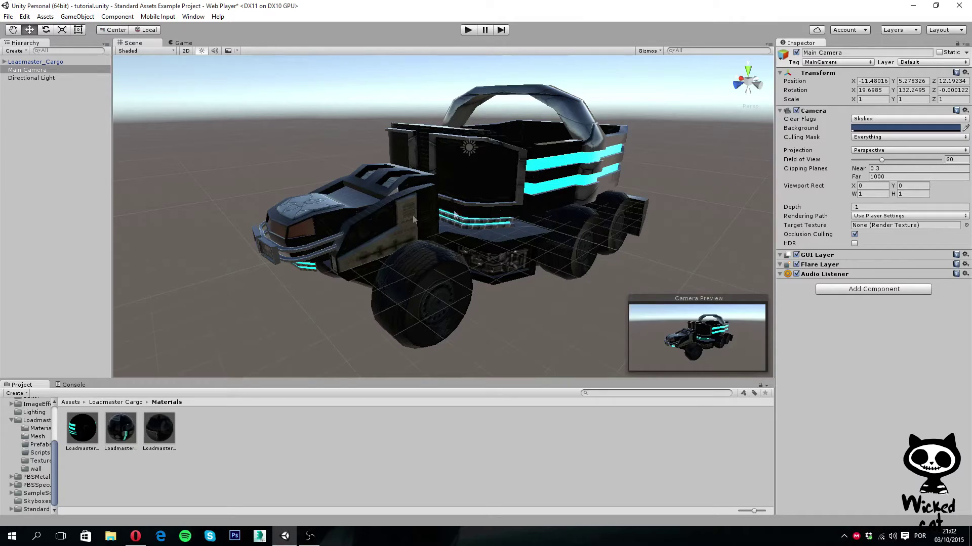
click(60, 61)
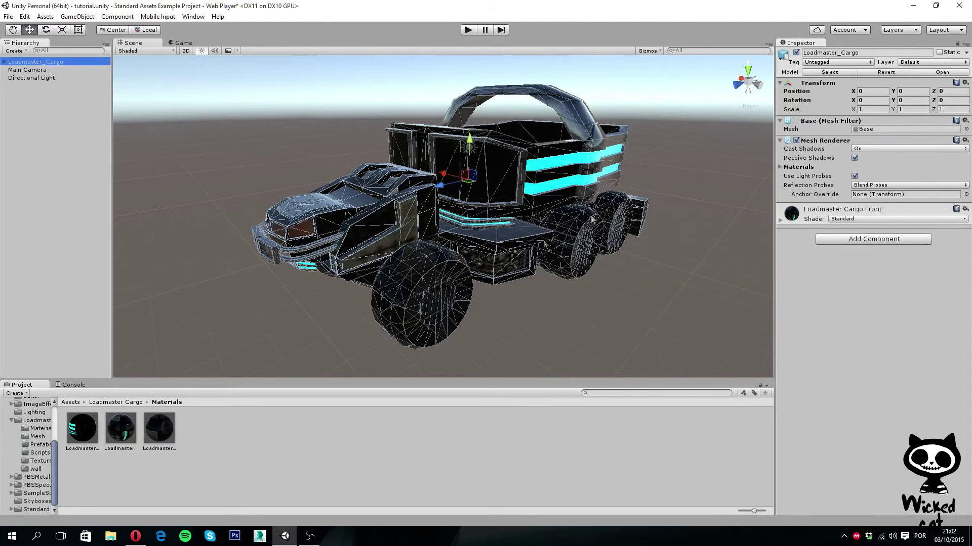
Step: Rename the Loadmaster_Cargo truck object to 'Mesh' and deselect it
click(860, 53)
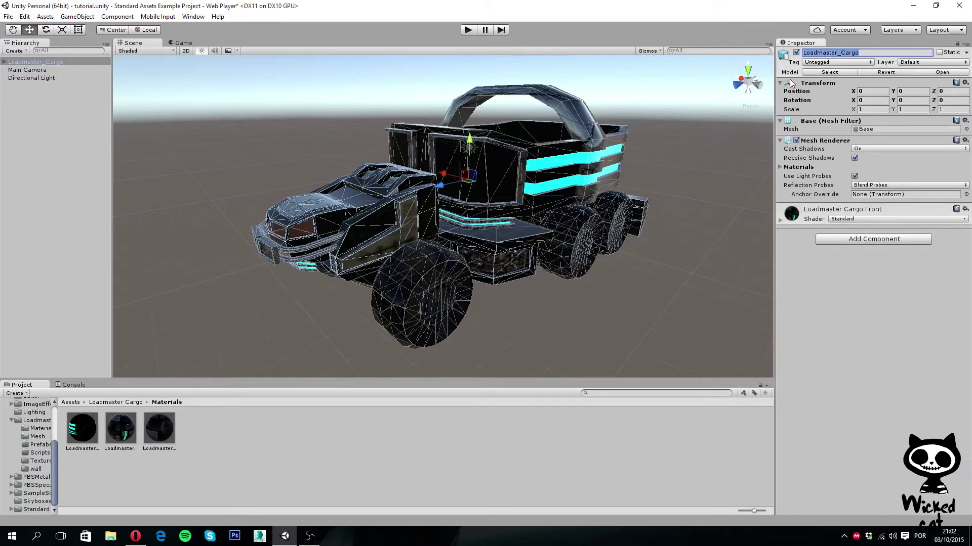
text(Mesh)
key(Return)
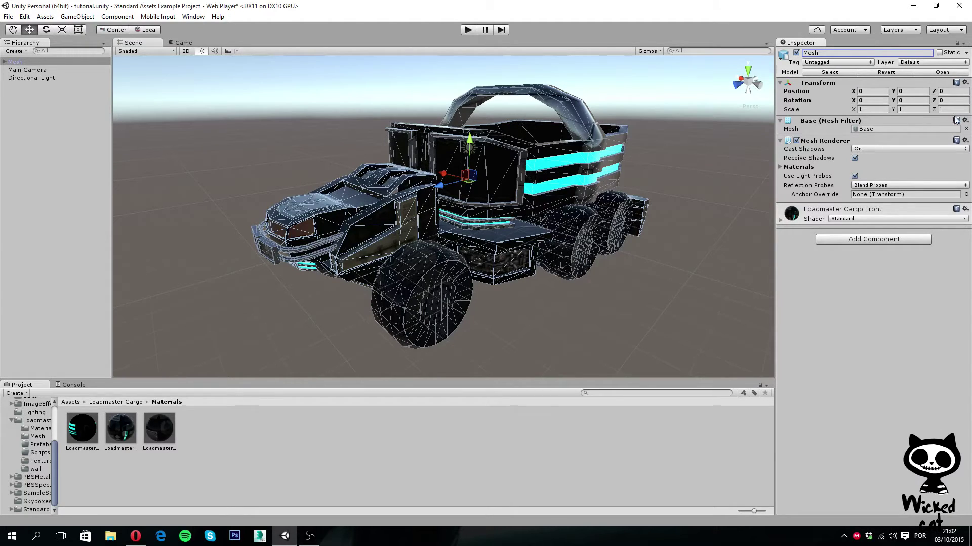
click(703, 220)
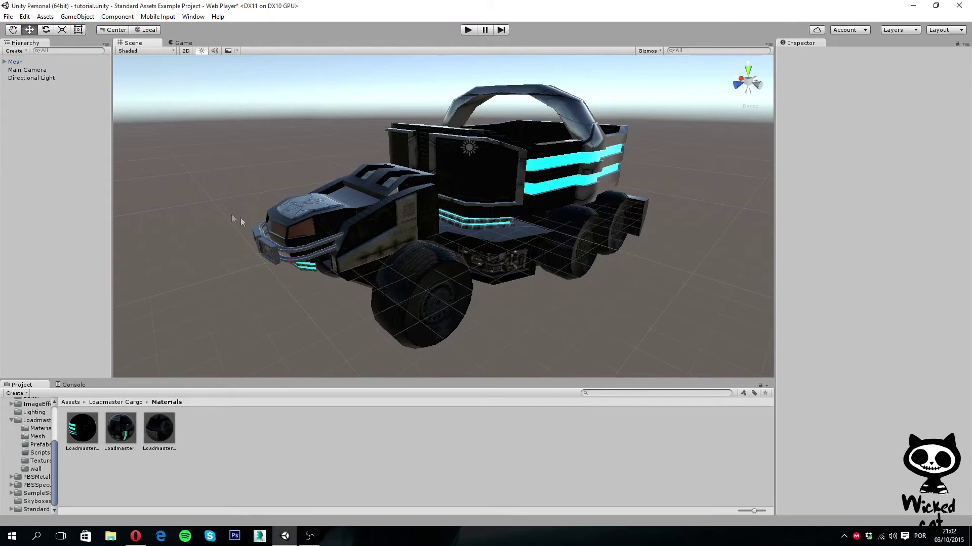
click(86, 16)
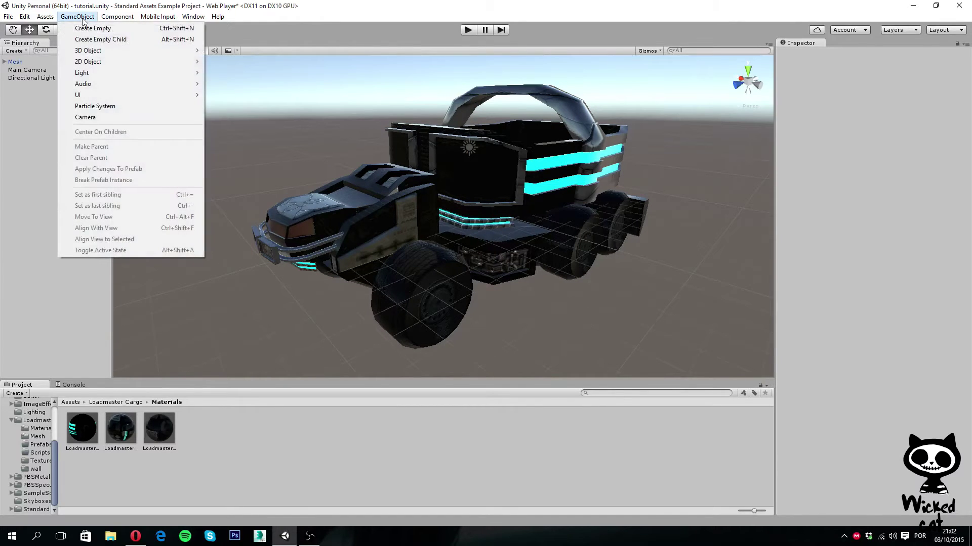
Step: Create an empty GameObject and set its Transform position to 0, 0, 0
click(111, 28)
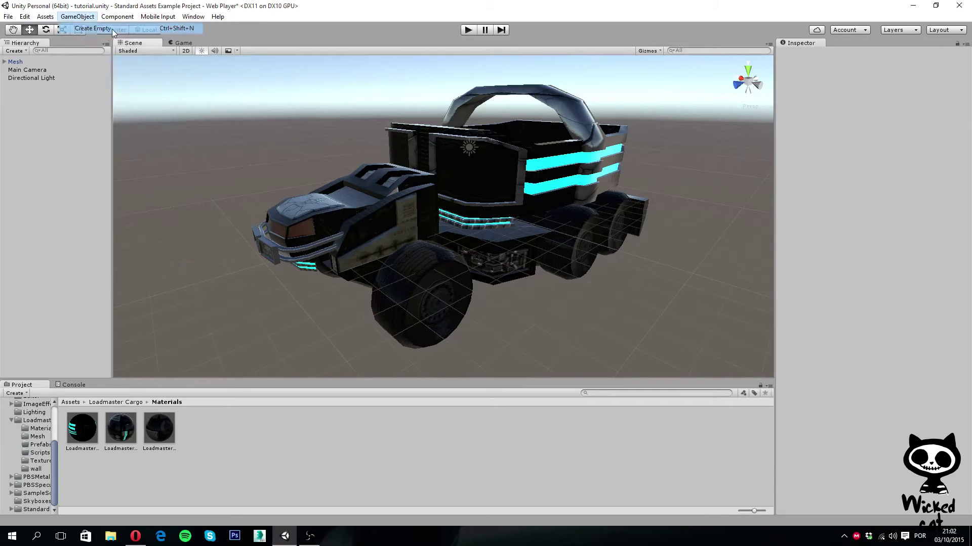
click(879, 82)
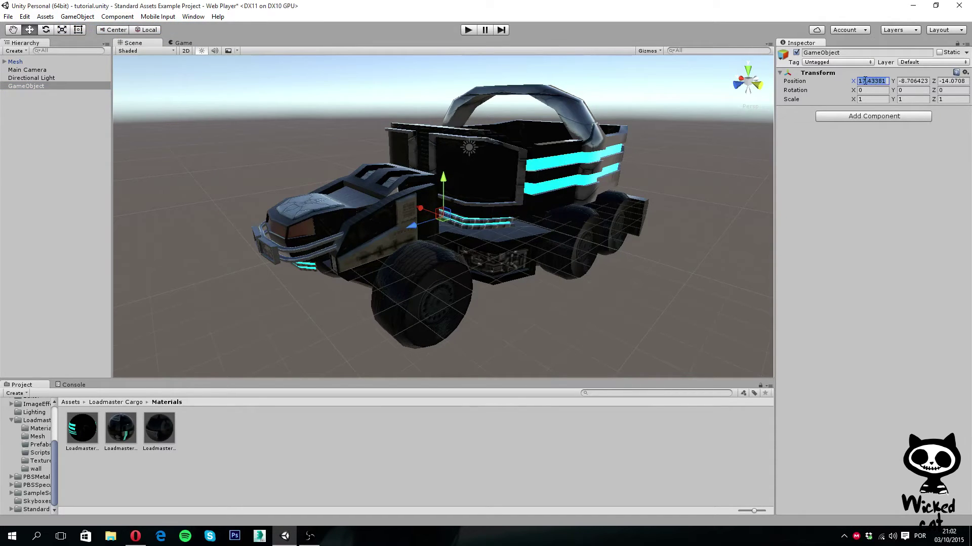
text(0)
key(Tab)
text(0)
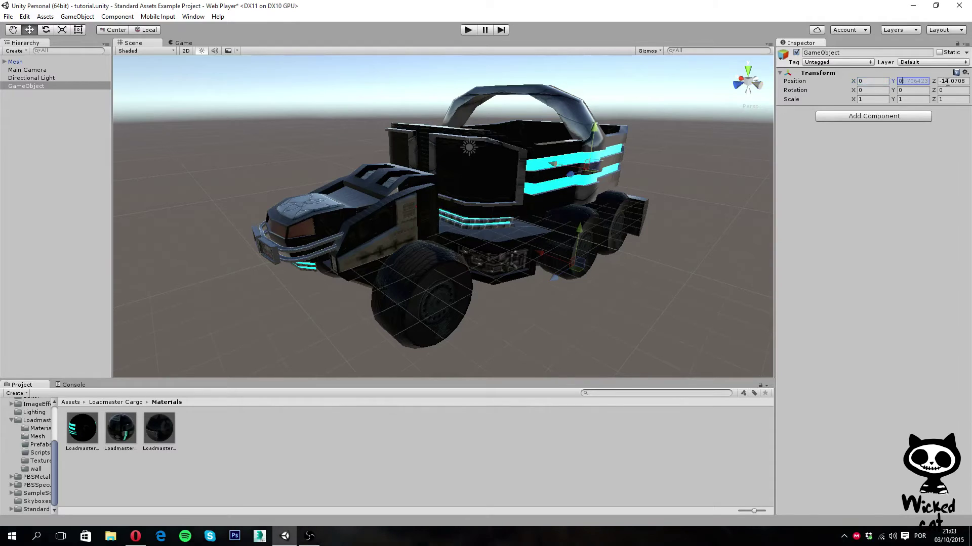
key(Tab)
text(0)
key(Tab)
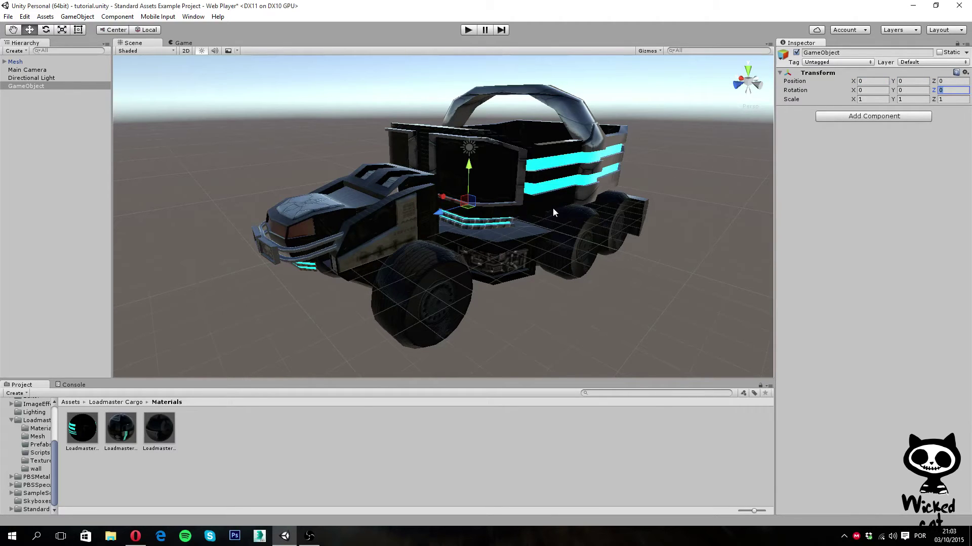
Step: Name the new empty GameObject 'Loadmaster Cargo', correcting a typo along the way
click(846, 53)
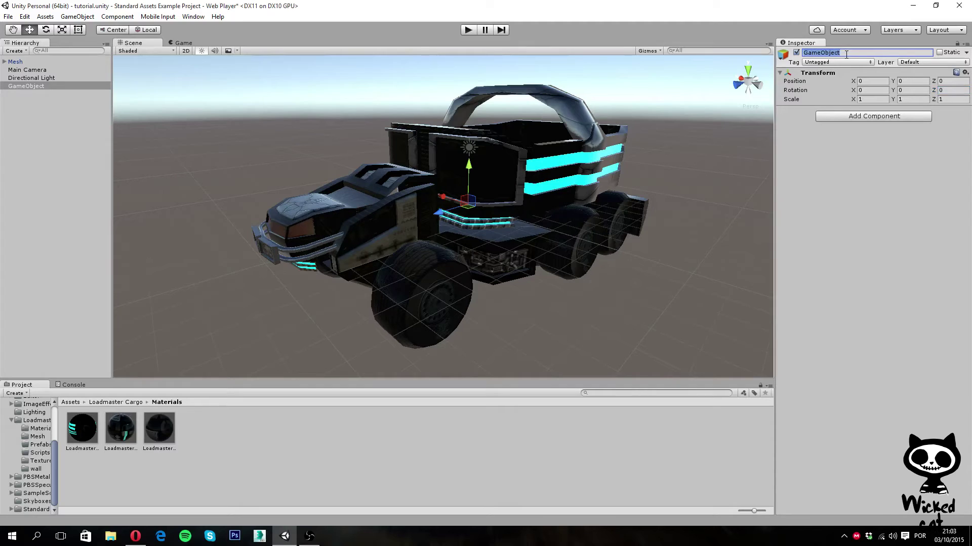
text(Laomaster)
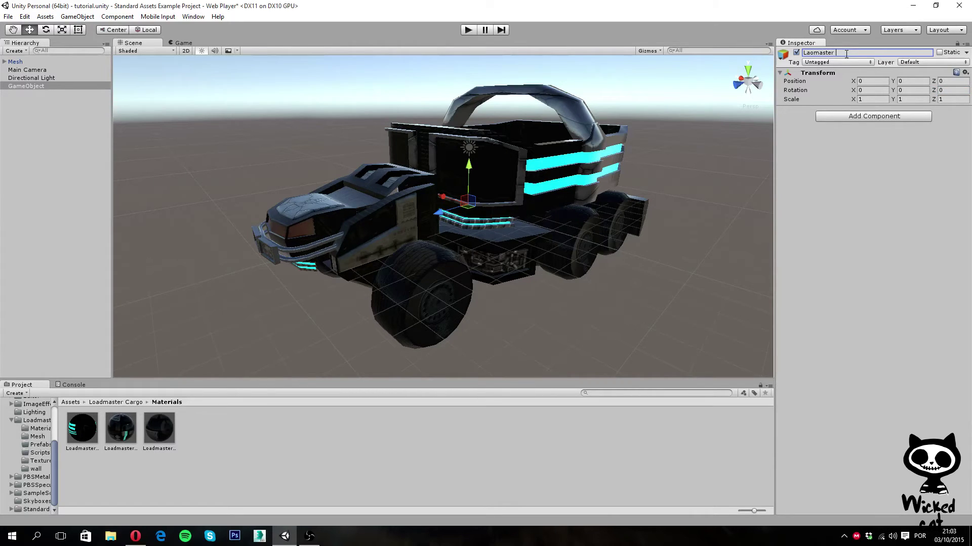
key(BackSpace)
key(BackSpace)
key(BackSpace)
key(BackSpace)
key(BackSpace)
key(BackSpace)
text(admaster Carg)
key(Return)
Step: Parent Mesh under Loadmaster Cargo in the Hierarchy, then clear the selection
click(16, 62)
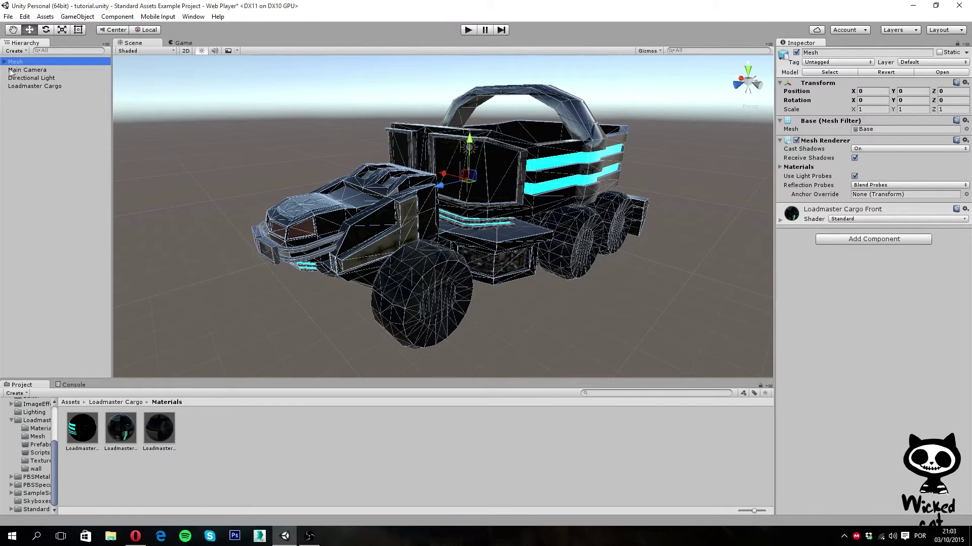
drag(16, 61, 38, 87)
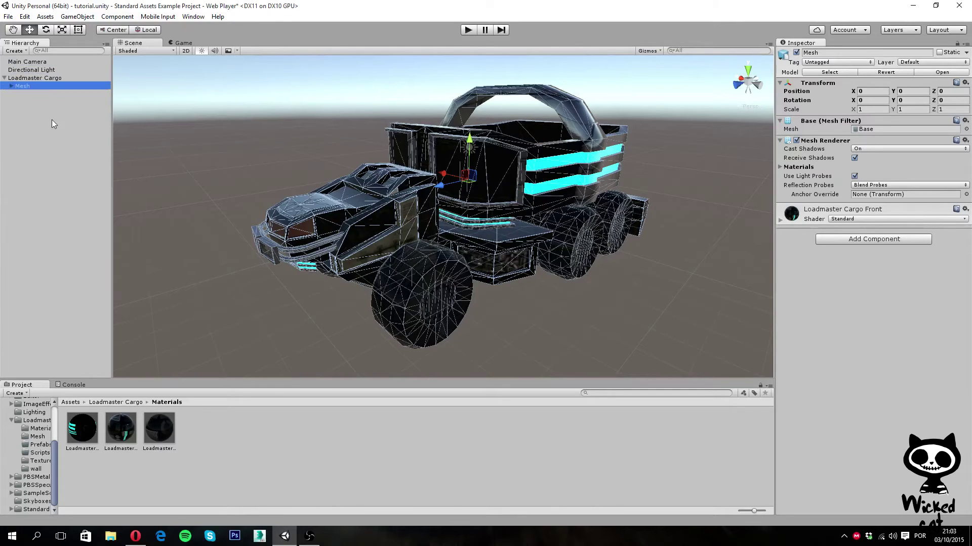
click(45, 78)
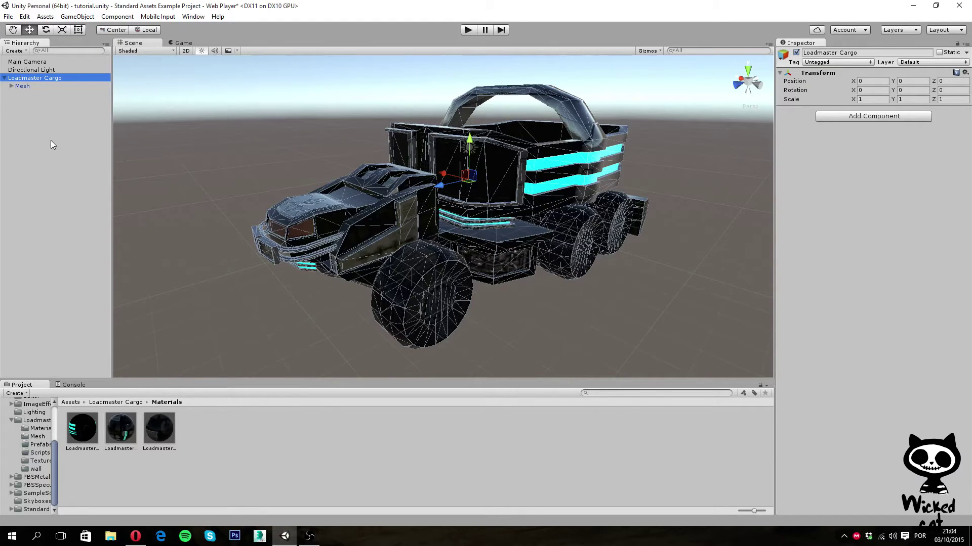
click(43, 116)
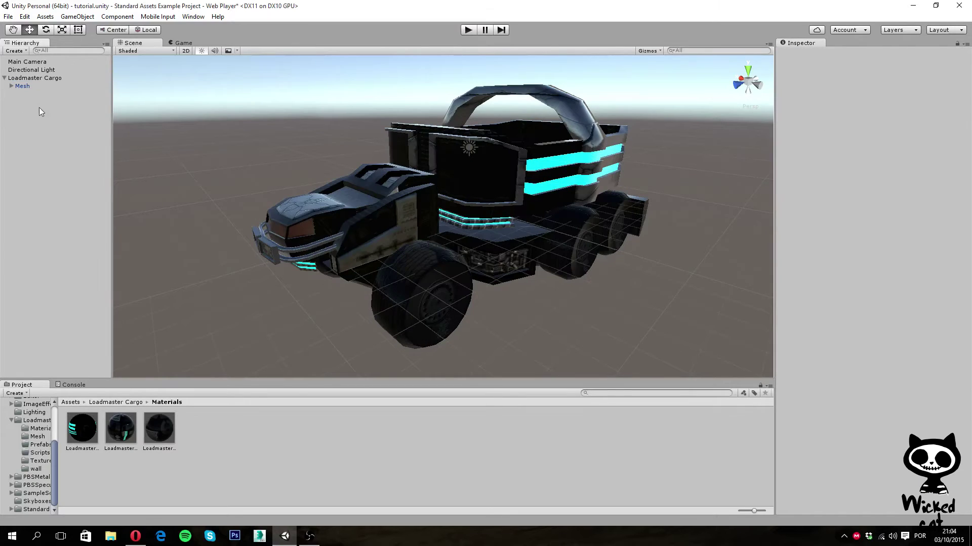
Step: Add a Rigidbody component (mass 1, gravity on) to the Loadmaster Cargo parent object
click(23, 86)
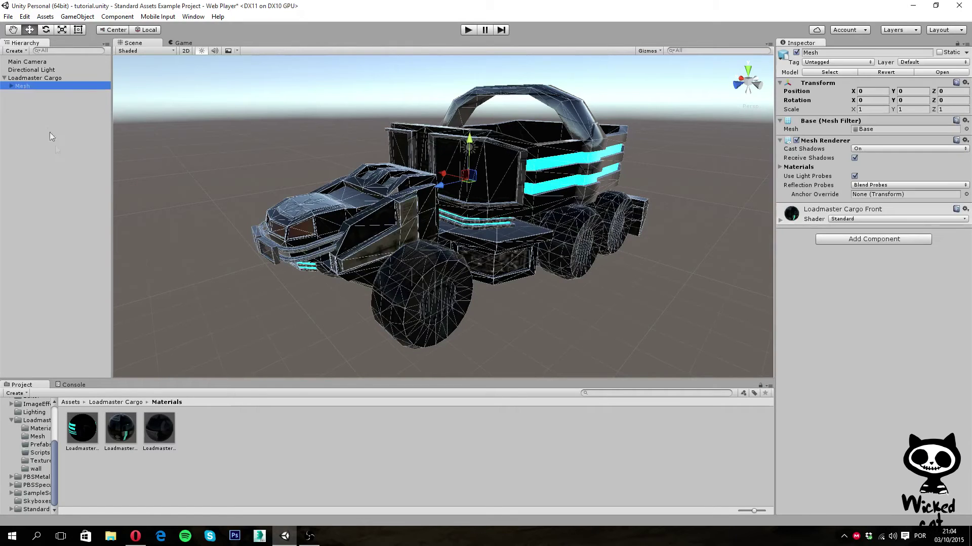
click(39, 103)
click(25, 86)
click(40, 78)
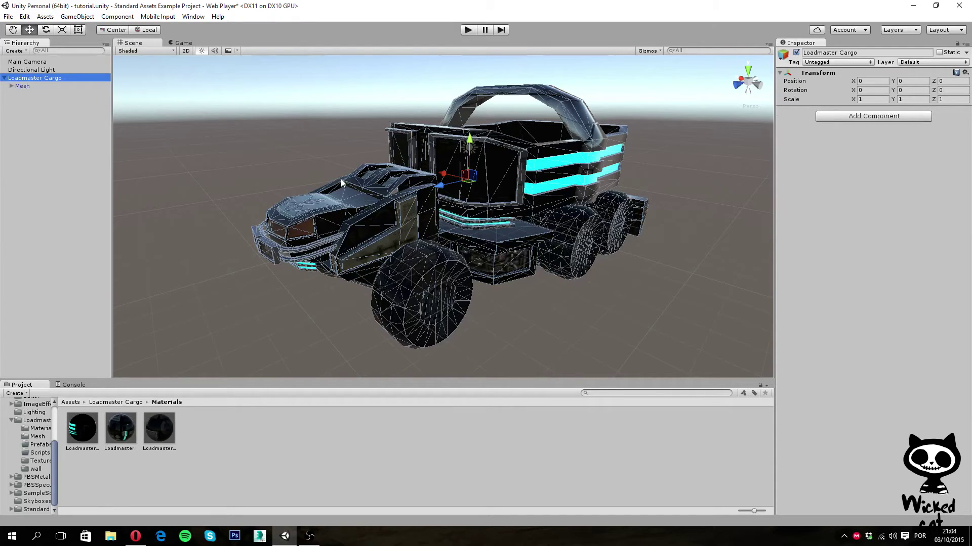
click(859, 117)
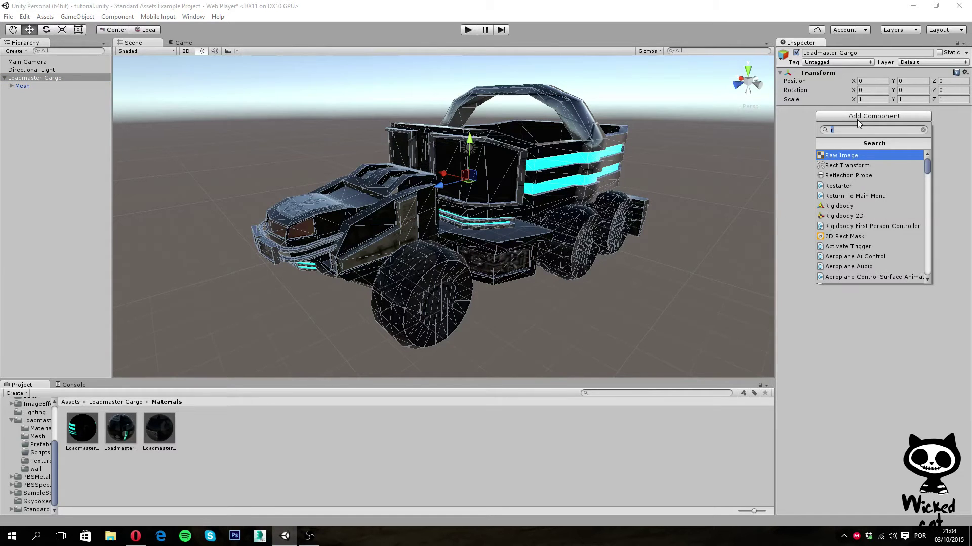
text(rigid)
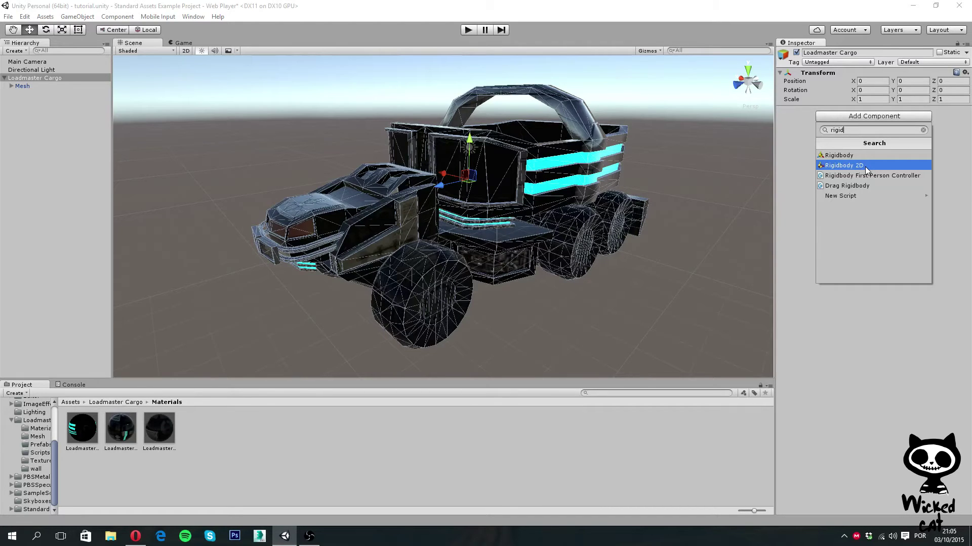
click(840, 155)
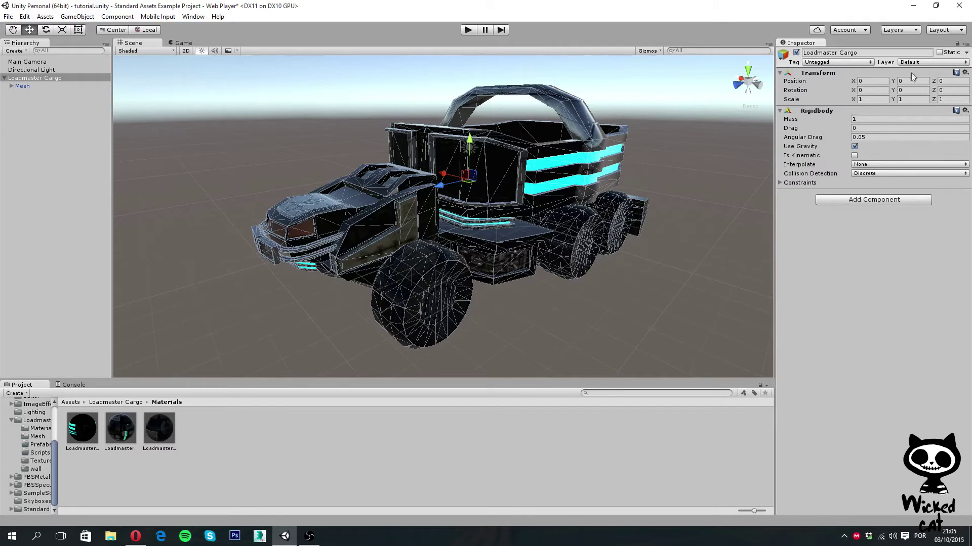
click(881, 117)
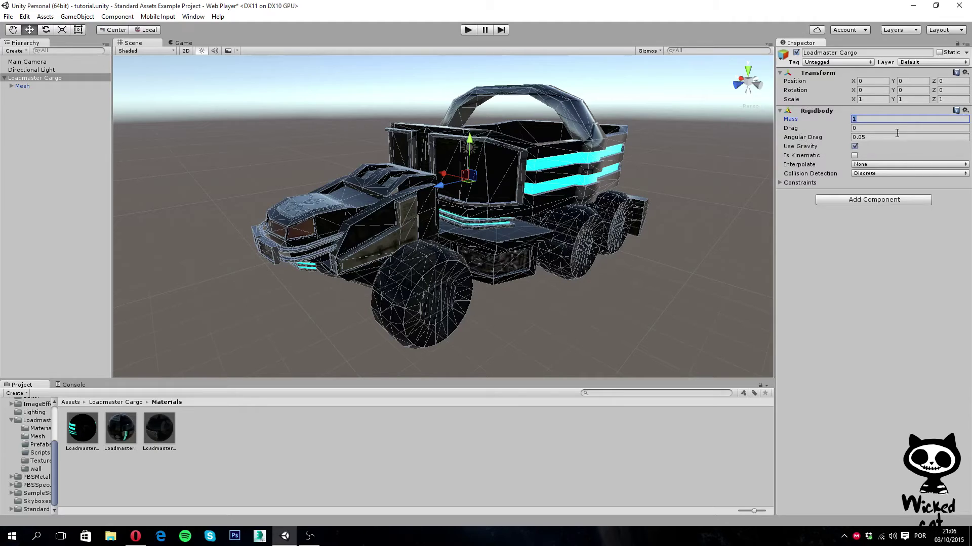
drag(848, 126, 237, 137)
drag(249, 224, 924, 227)
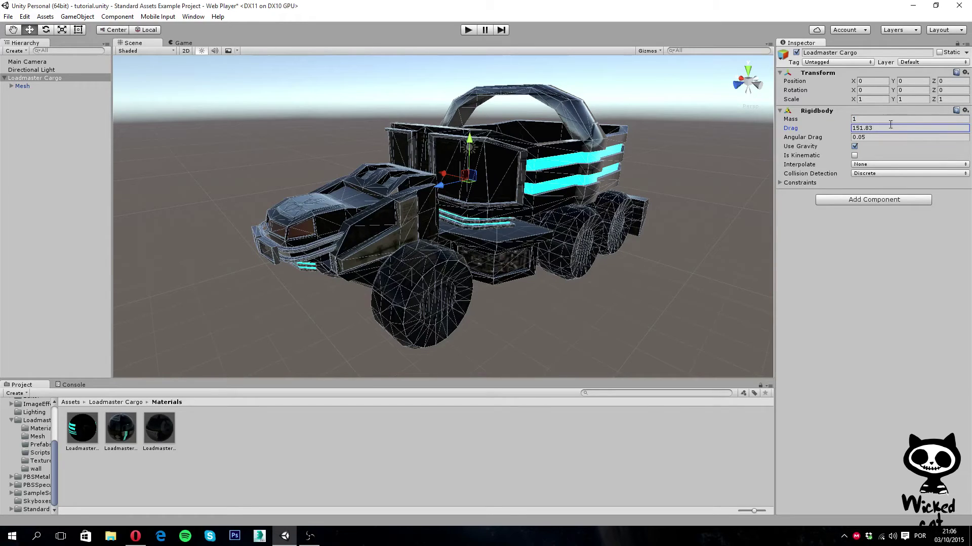
click(812, 129)
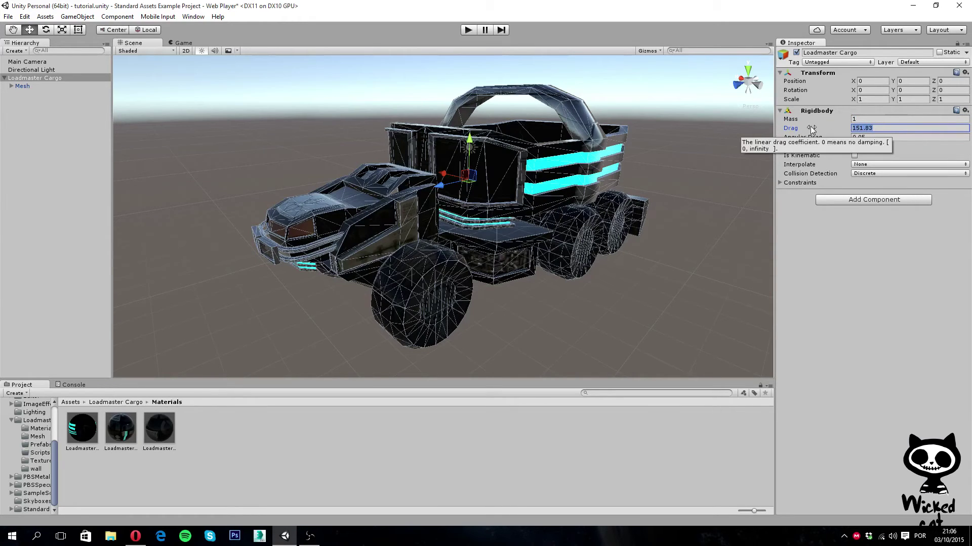
text(0)
key(Tab)
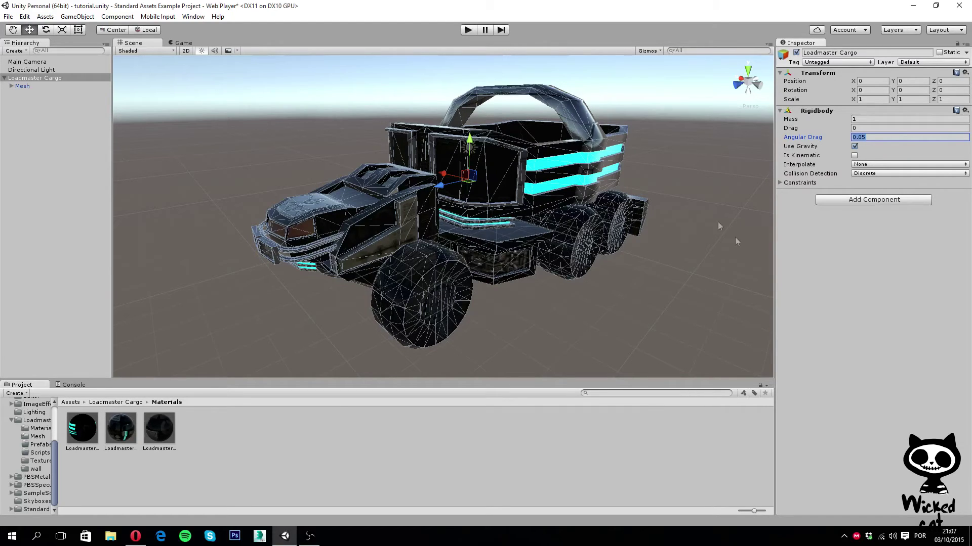
click(805, 138)
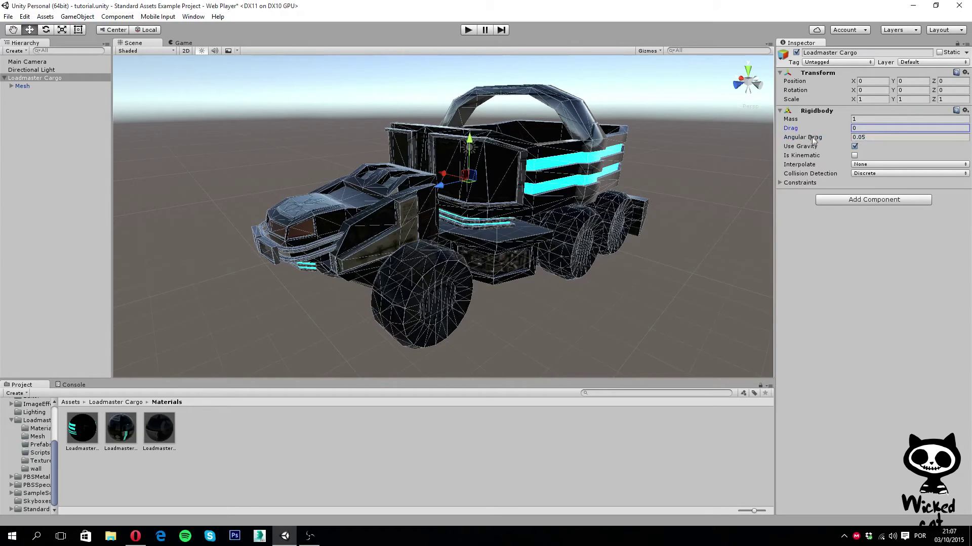
click(816, 251)
click(855, 146)
Step: Toggle Is Kinematic on and off, then view the None, Interpolate and Extrapolate options
click(854, 155)
click(854, 156)
click(876, 164)
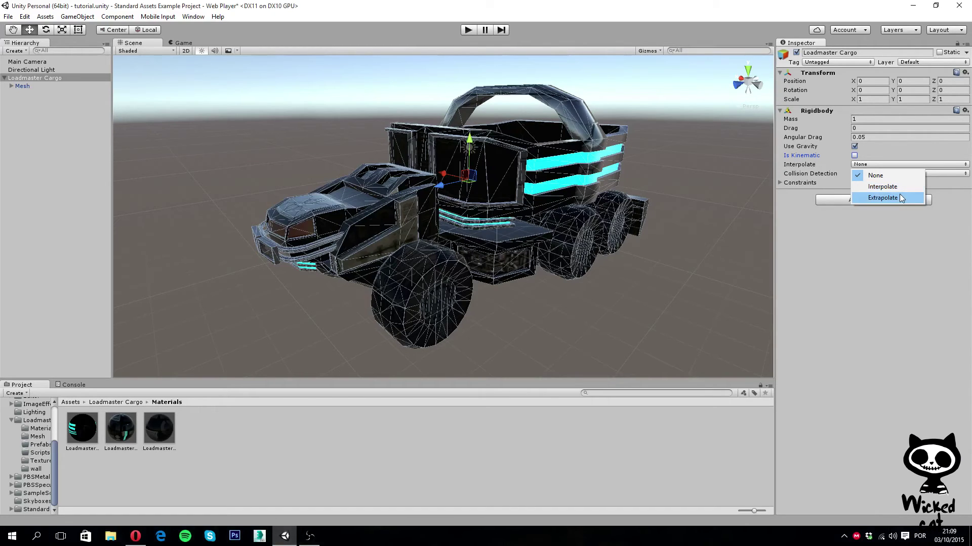
Step: Keep Interpolate at None, try Continuous collision detection, then switch it back to Discrete
click(883, 175)
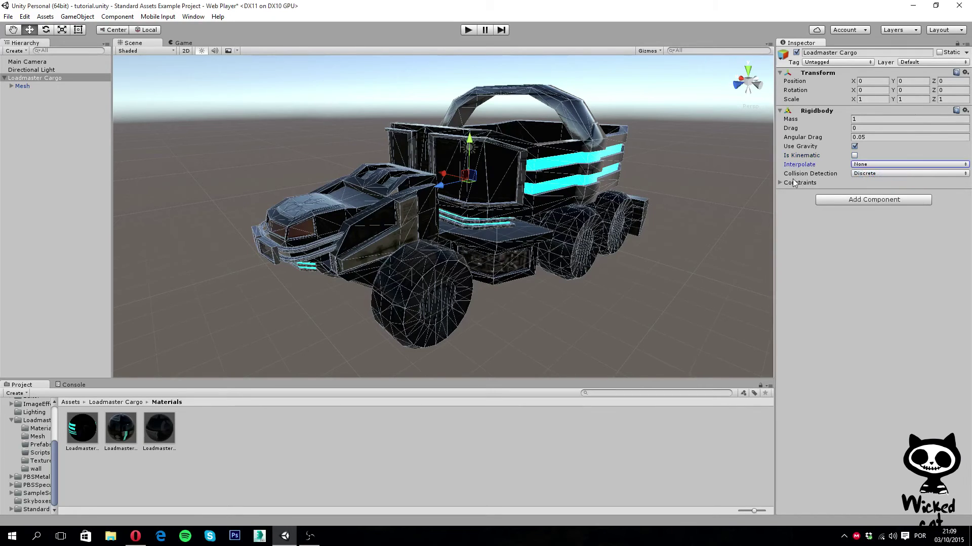
click(798, 175)
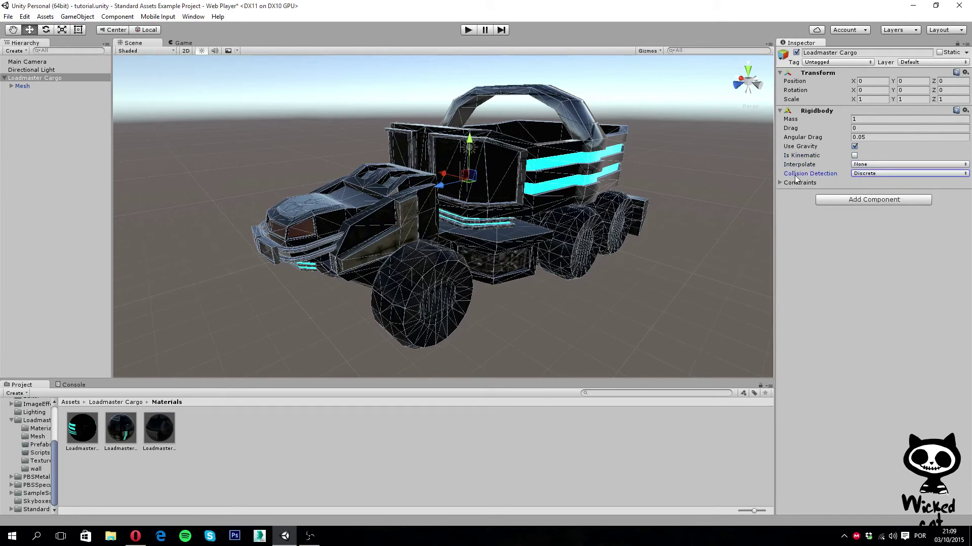
click(859, 173)
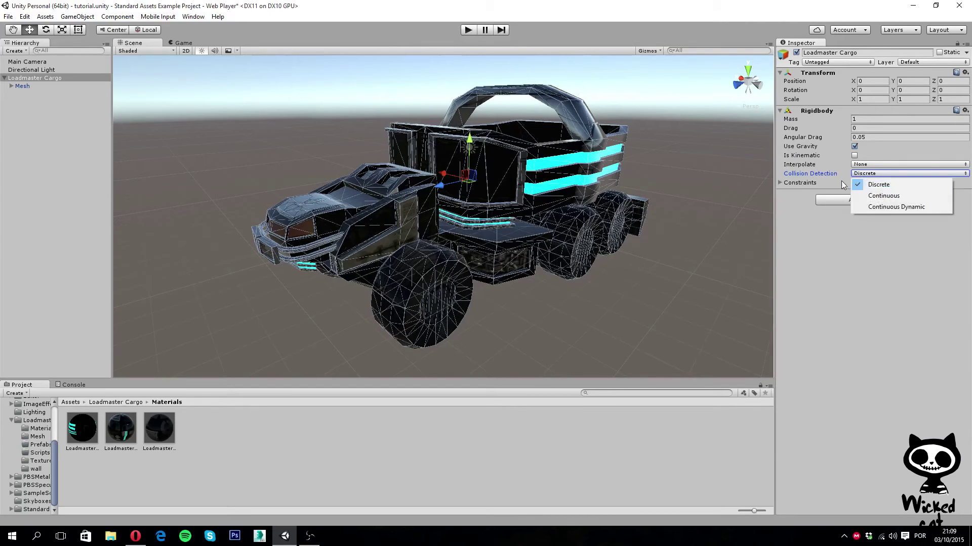
click(896, 195)
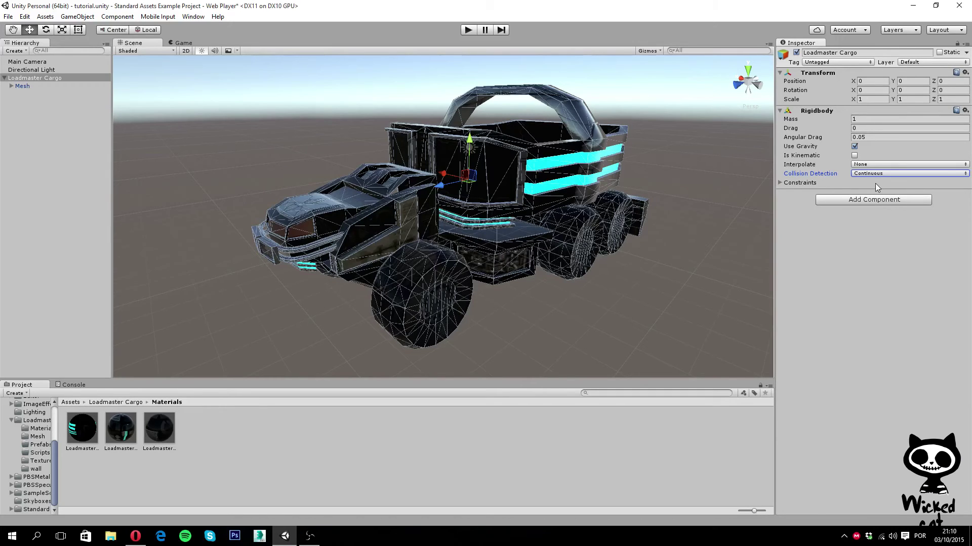
click(906, 182)
click(901, 175)
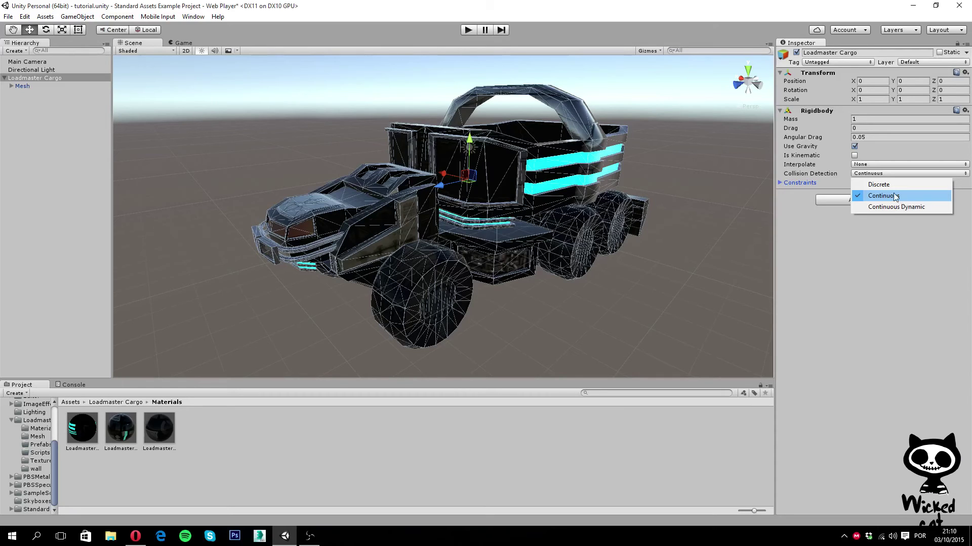
click(883, 185)
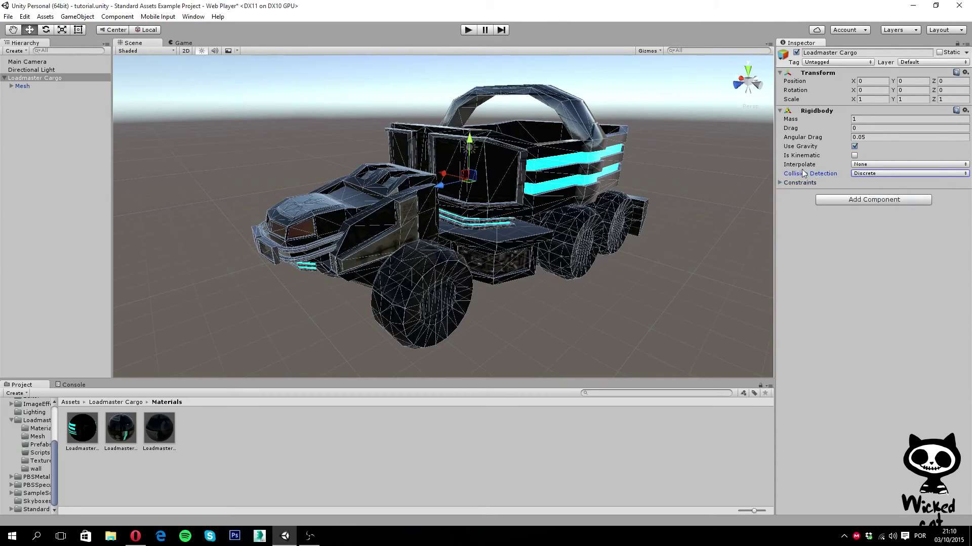
Step: Expand Constraints and toggle Freeze Position X and Freeze Rotation axes, leaving all unchecked
click(781, 182)
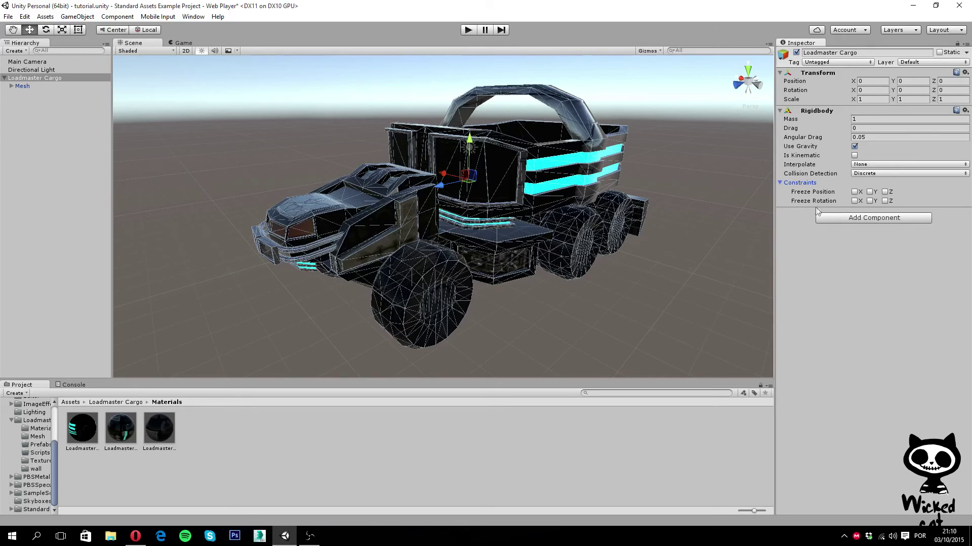
click(855, 192)
click(869, 80)
click(854, 192)
click(854, 201)
click(862, 201)
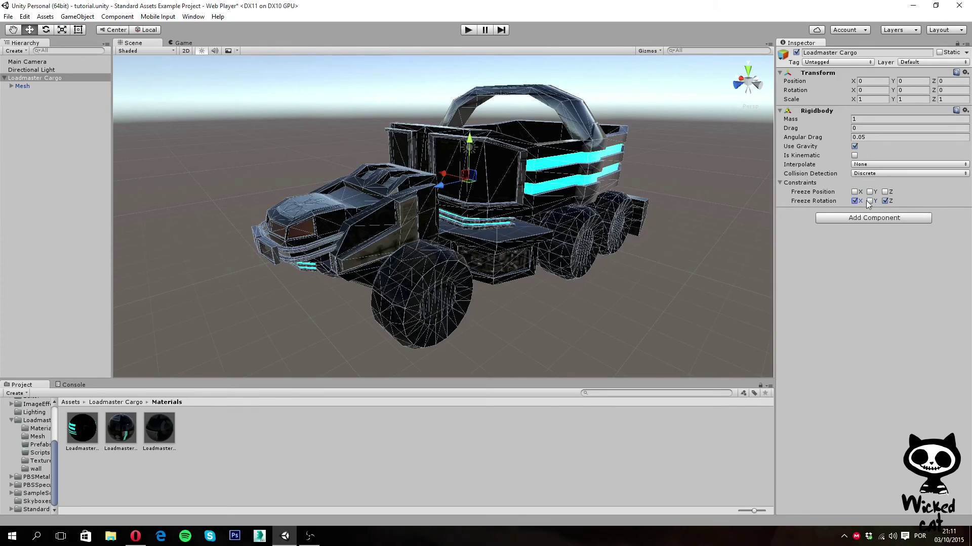
click(869, 201)
click(885, 201)
click(468, 29)
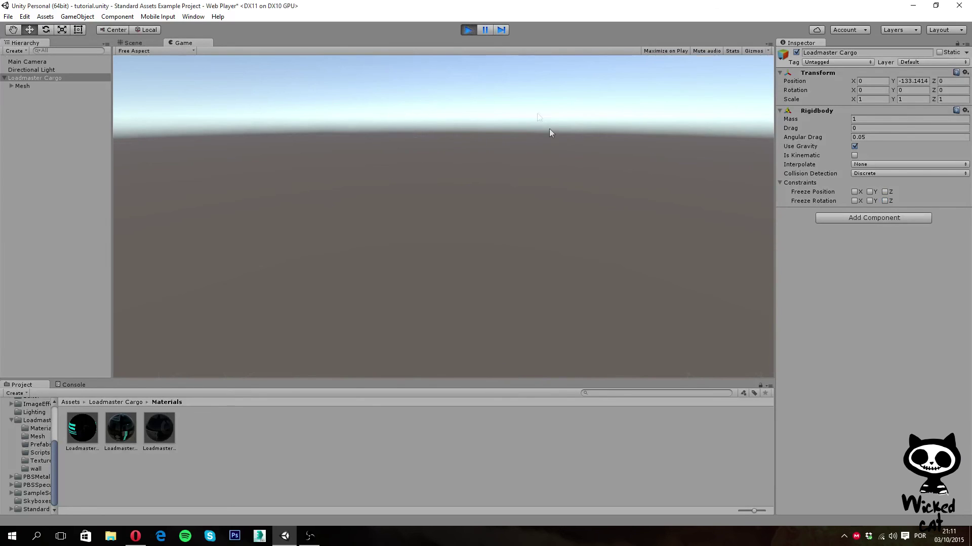
click(468, 30)
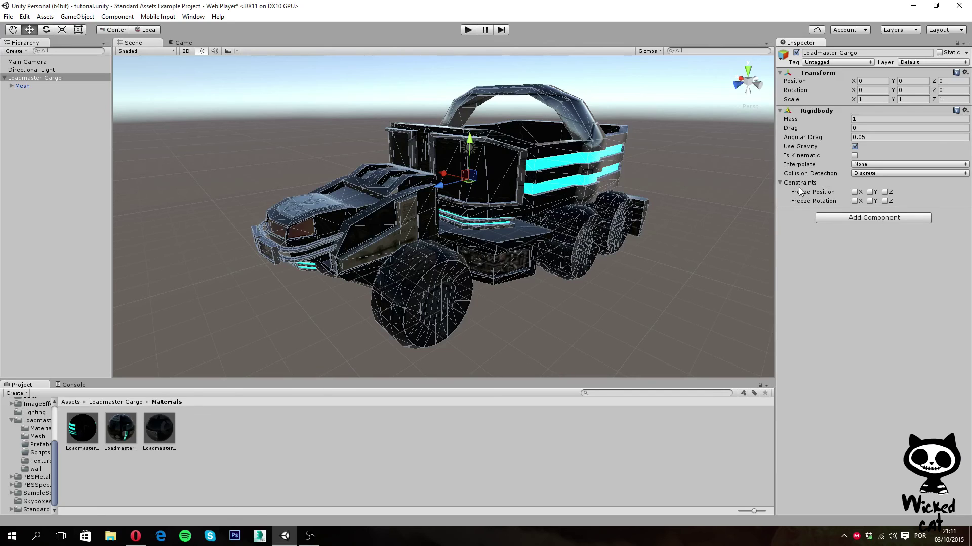
Step: Play-test Loadmaster Cargo with Freeze Position Y locked, then switch off its Use Gravity
click(870, 192)
click(468, 29)
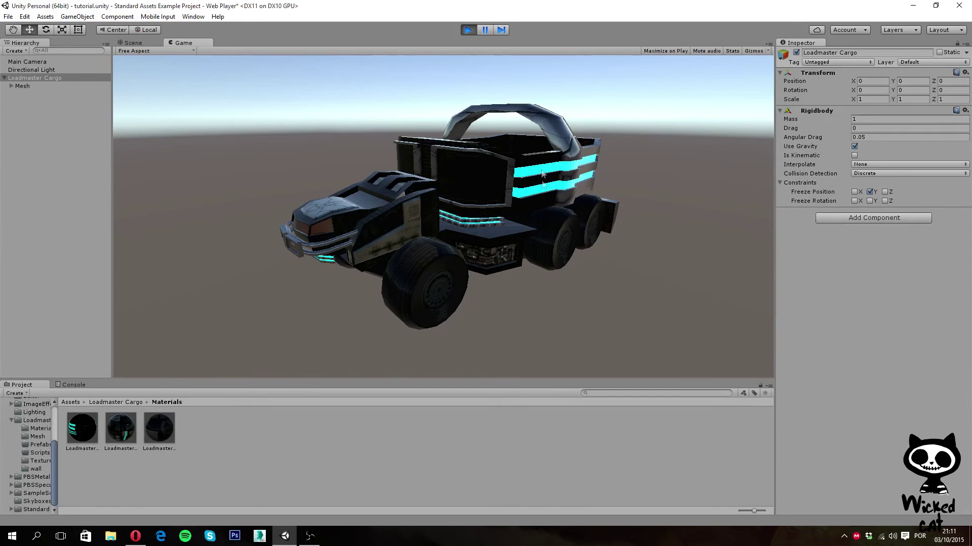
click(869, 193)
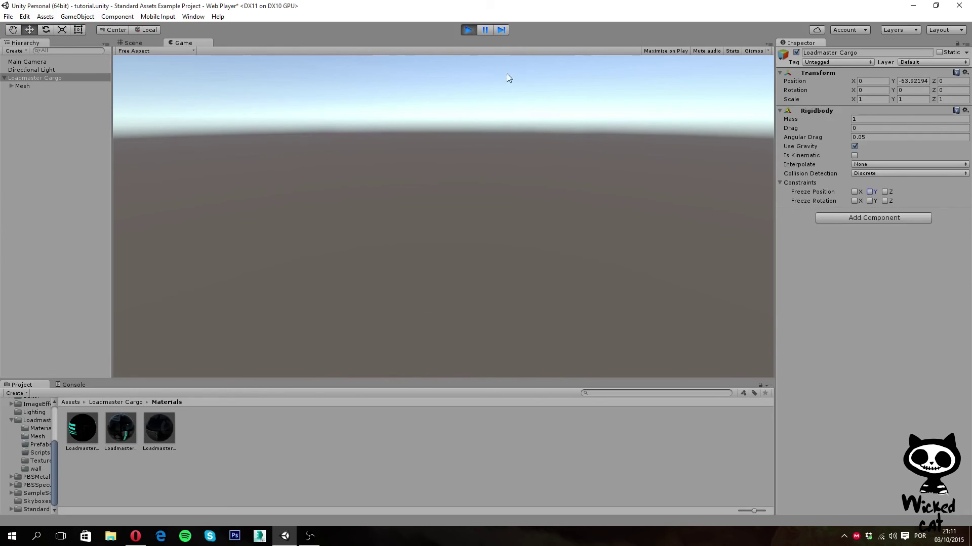
click(468, 30)
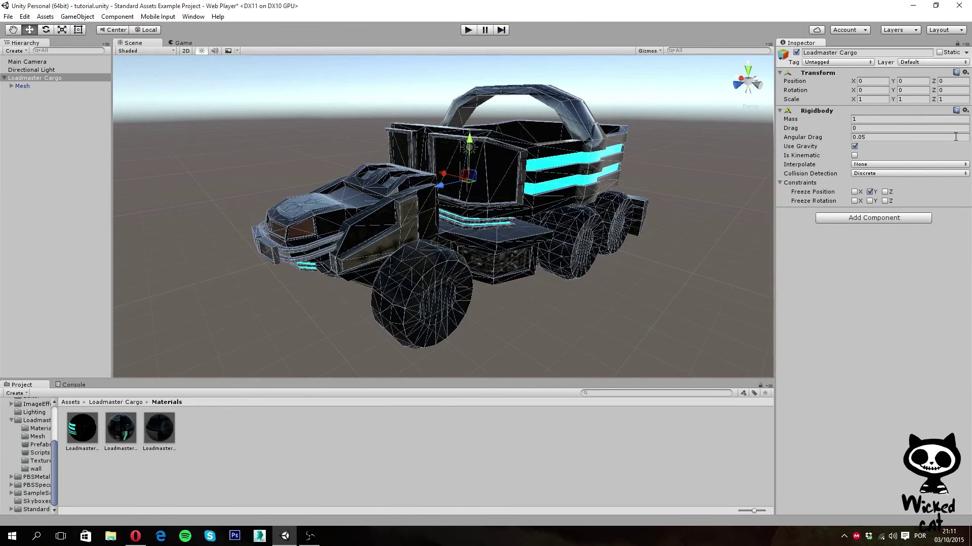
click(854, 146)
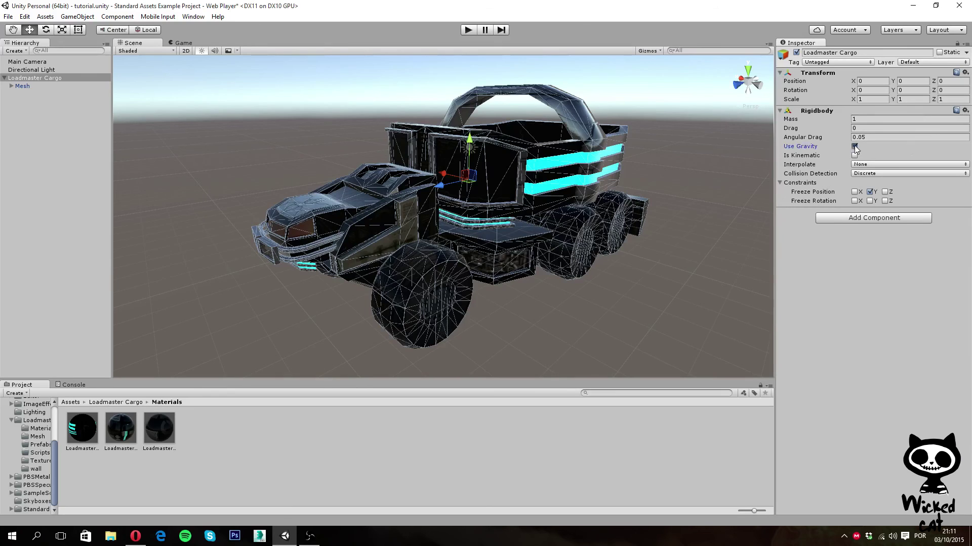
Step: Play-test the truck without gravity, then re-enable Use Gravity and play-test it again
click(468, 29)
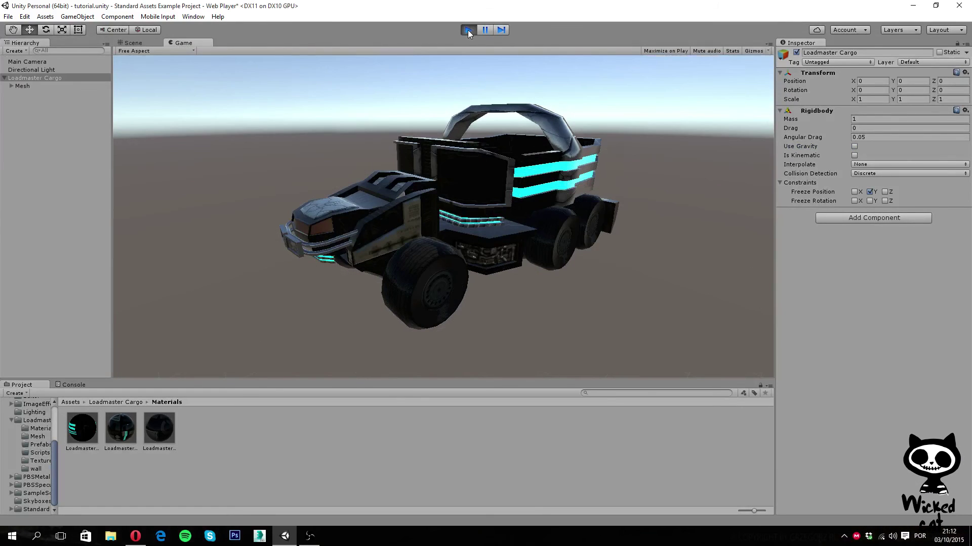
click(467, 29)
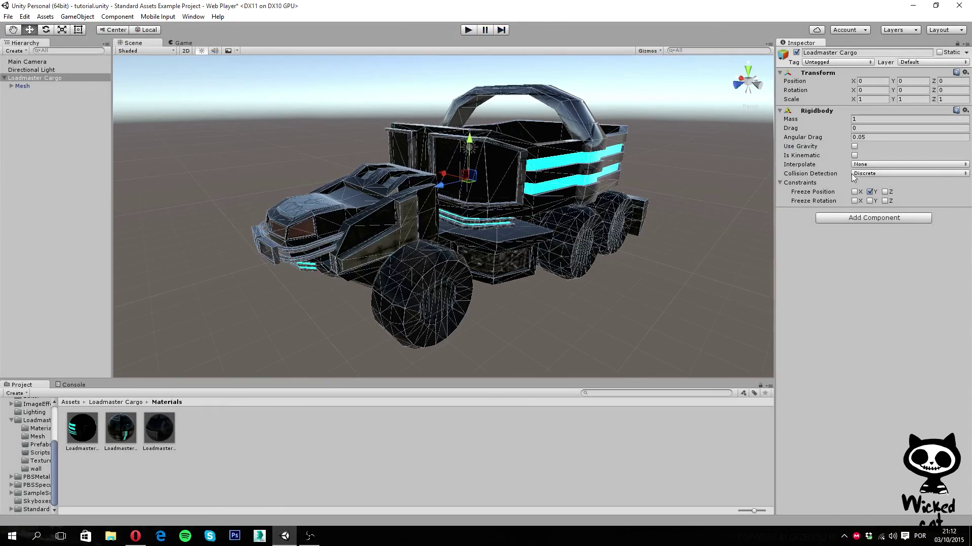
click(854, 147)
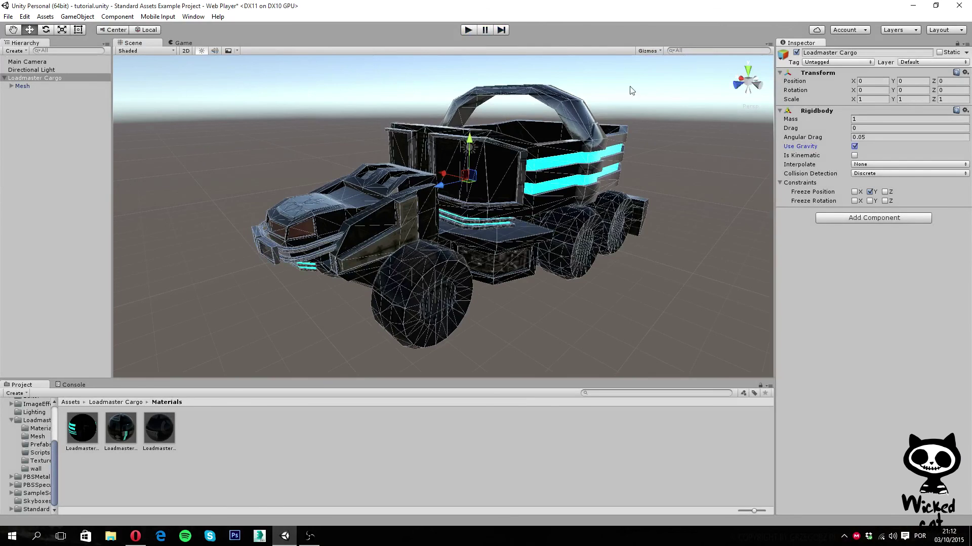
click(467, 30)
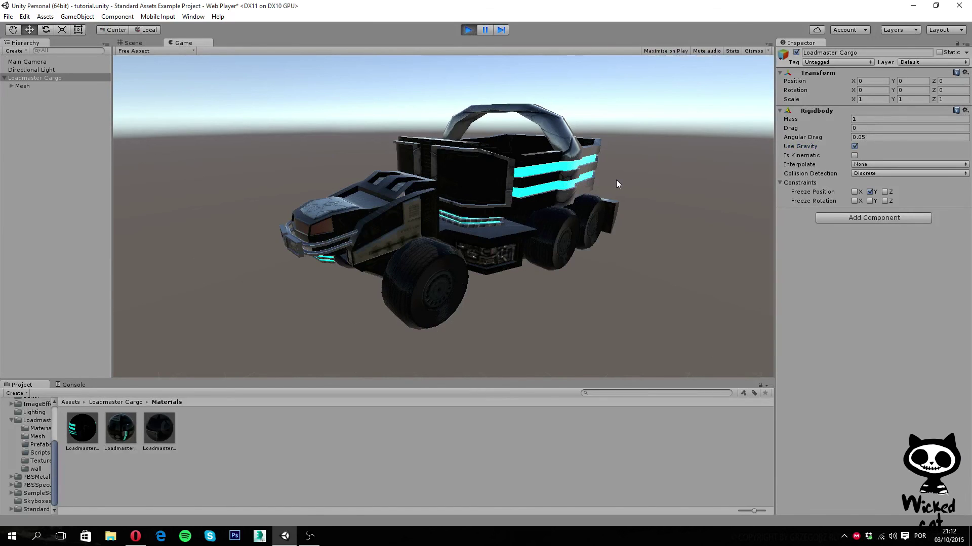
click(467, 30)
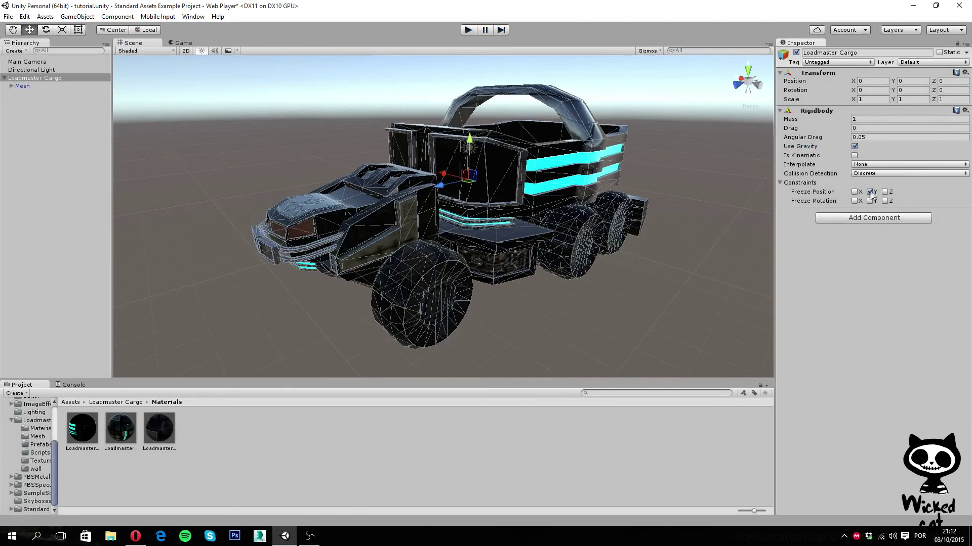
Step: Clear Freeze Position Y, then in play mode toggle Is Kinematic on and off
click(870, 191)
click(467, 30)
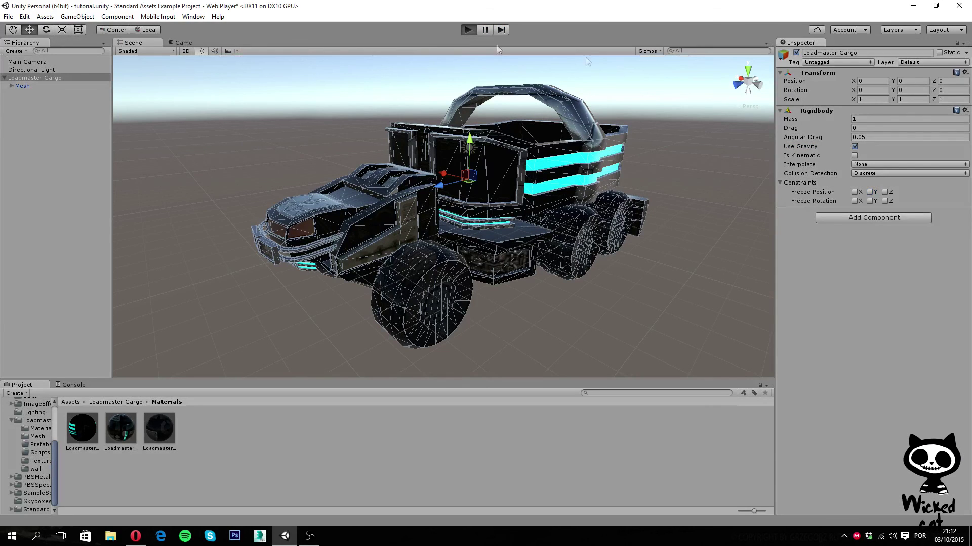
click(855, 155)
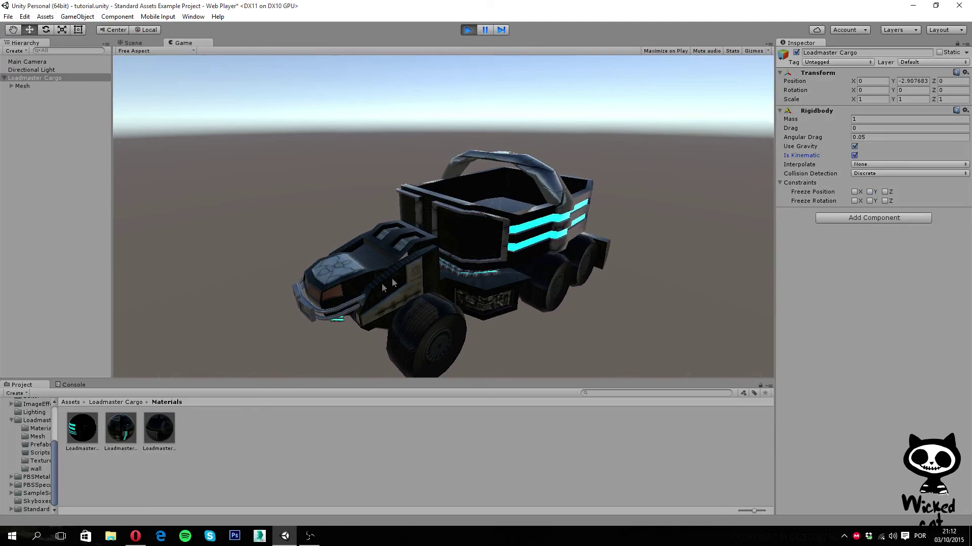
click(854, 155)
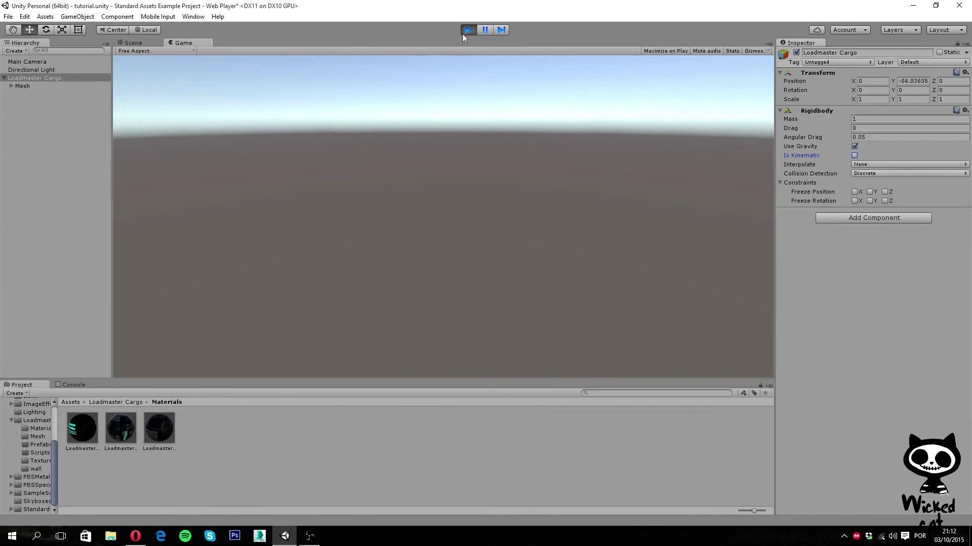
click(468, 31)
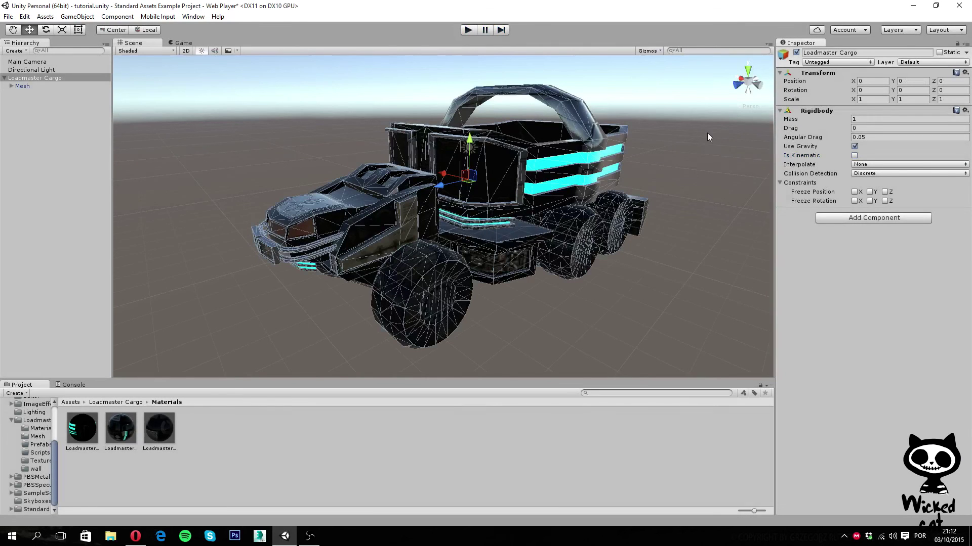